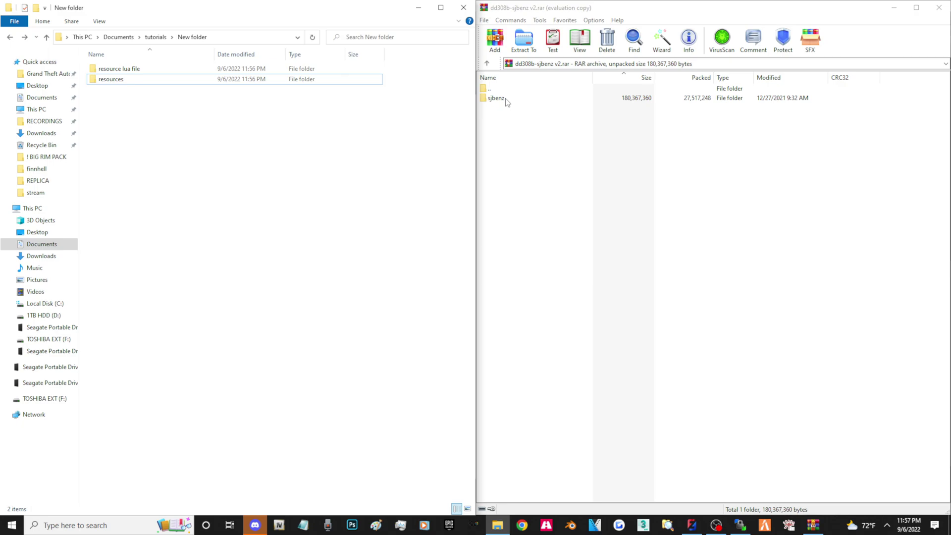
Step: Open dlc.rpf from the sjbenz folder in the WinRAR archive in OpenIV
double_click(495, 98)
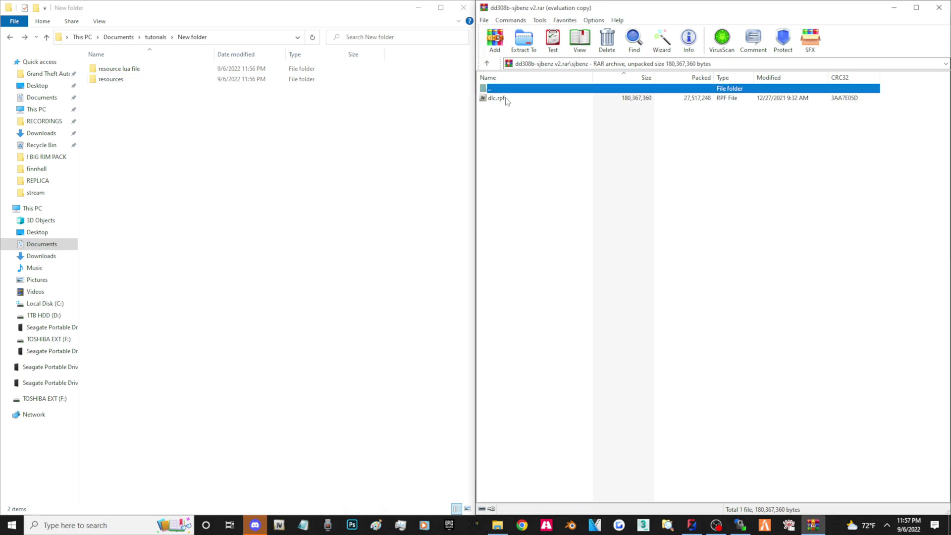
double_click(507, 100)
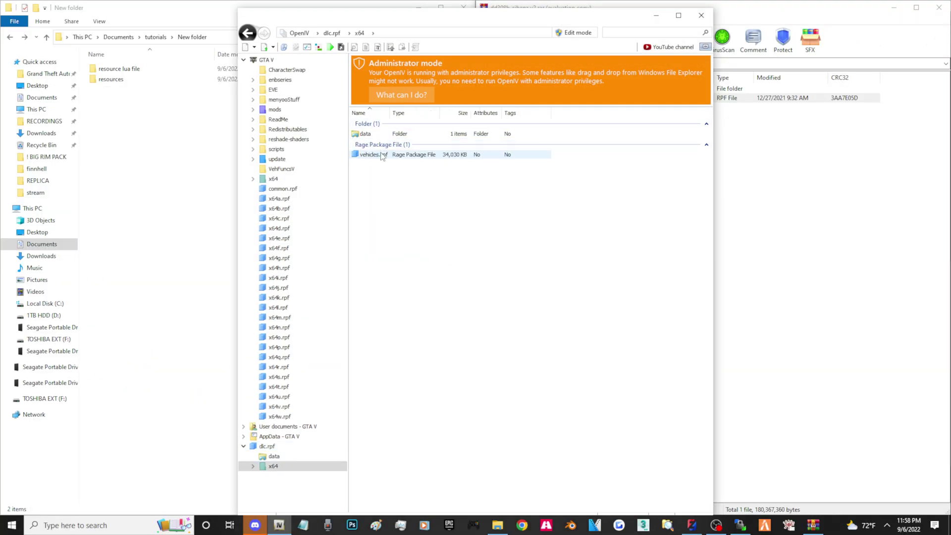
Step: Preview sjbenz.yft from vehicles.rpf, orbiting the car to a front three-quarter view
double_click(375, 154)
click(383, 138)
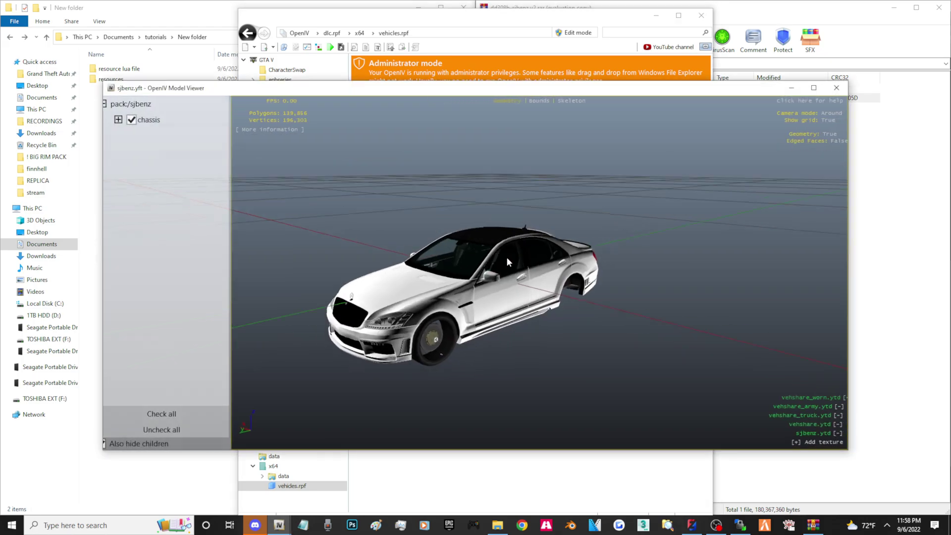
scroll(506, 256, up, 2)
scroll(489, 273, up, 4)
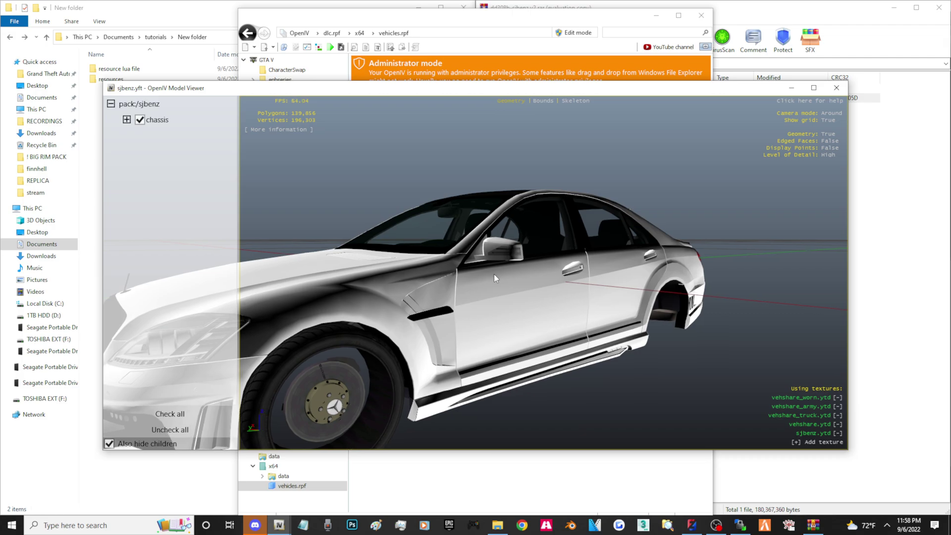
scroll(542, 266, down, 4)
mouse_move(491, 275)
mouse_down()
mouse_move(760, 270)
mouse_move(373, 278)
mouse_up()
Step: Close the car preview and return to dlc.rpf's x64 folder
click(836, 88)
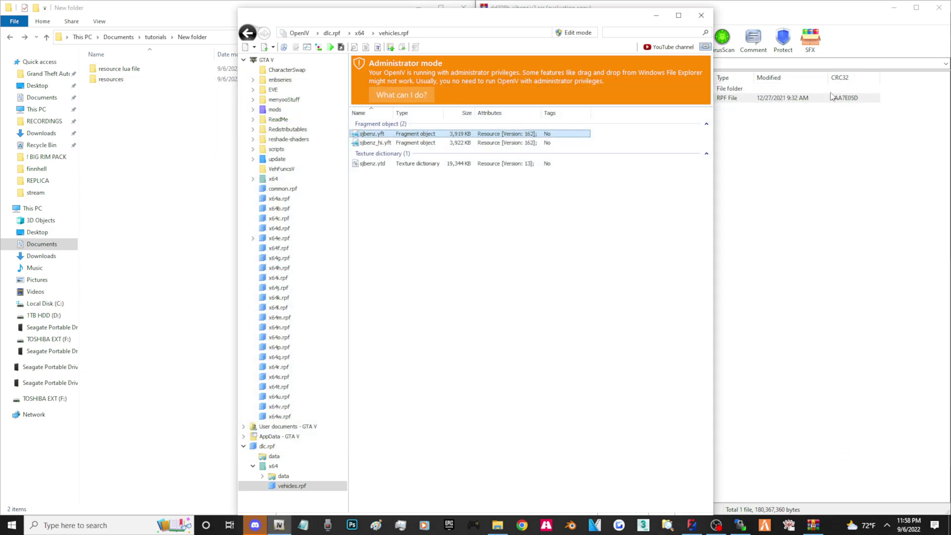
click(429, 198)
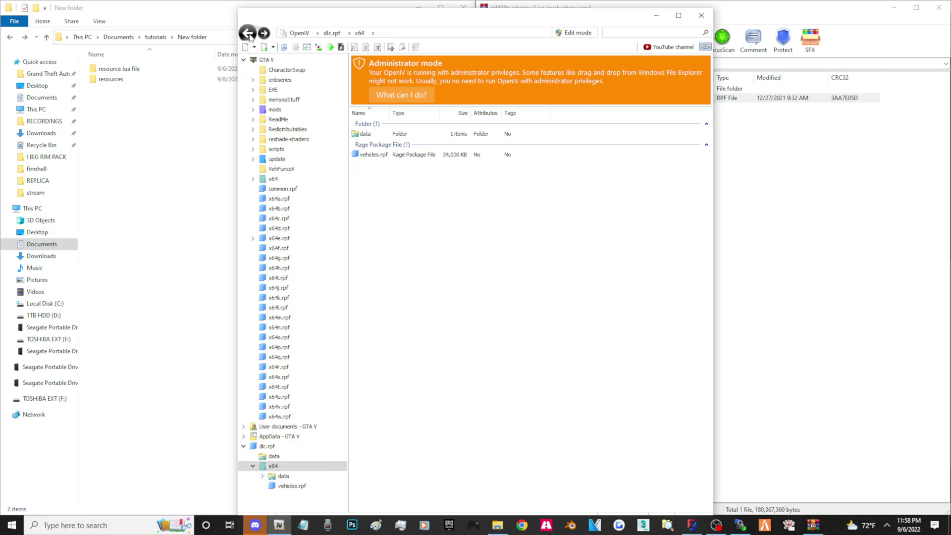
click(249, 35)
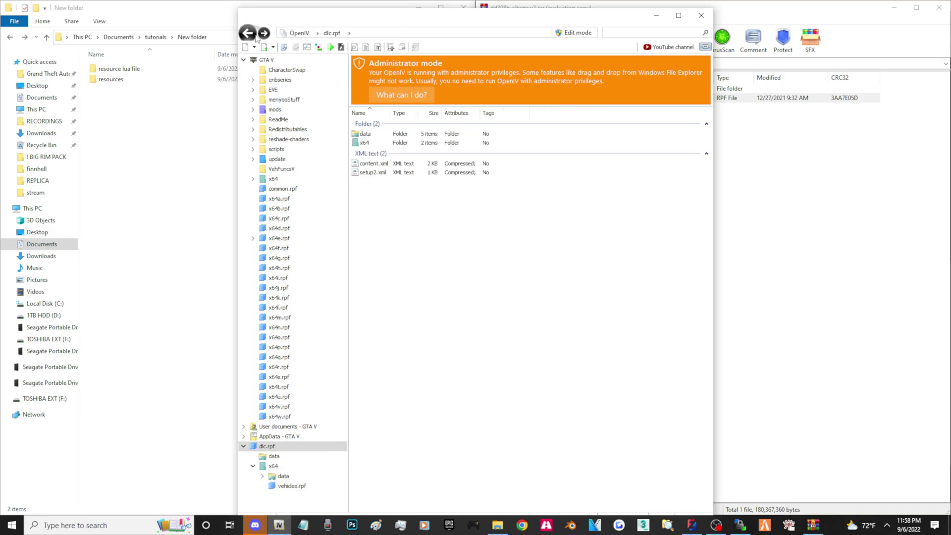
Step: Close OpenIV and return WinRAR to the archive root after briefly reopening sjbenz
click(701, 17)
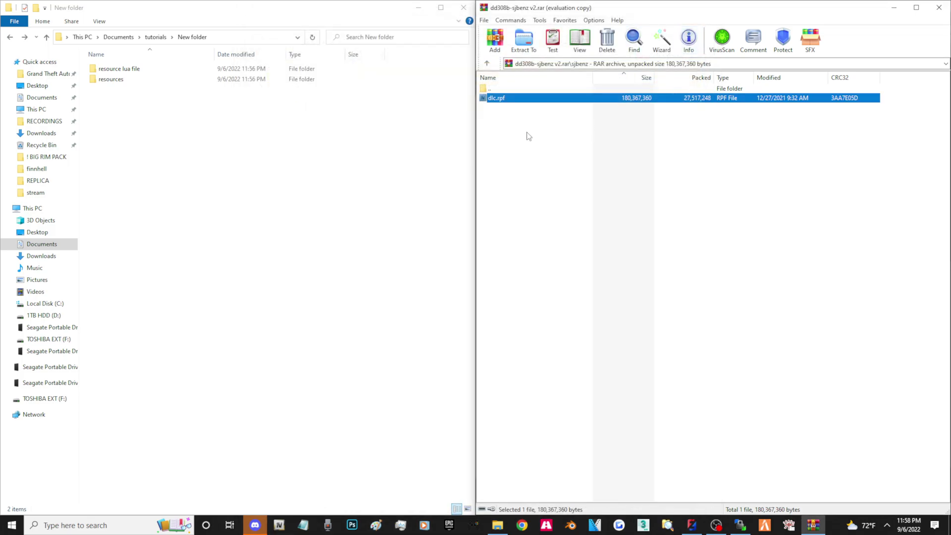
double_click(495, 88)
click(538, 230)
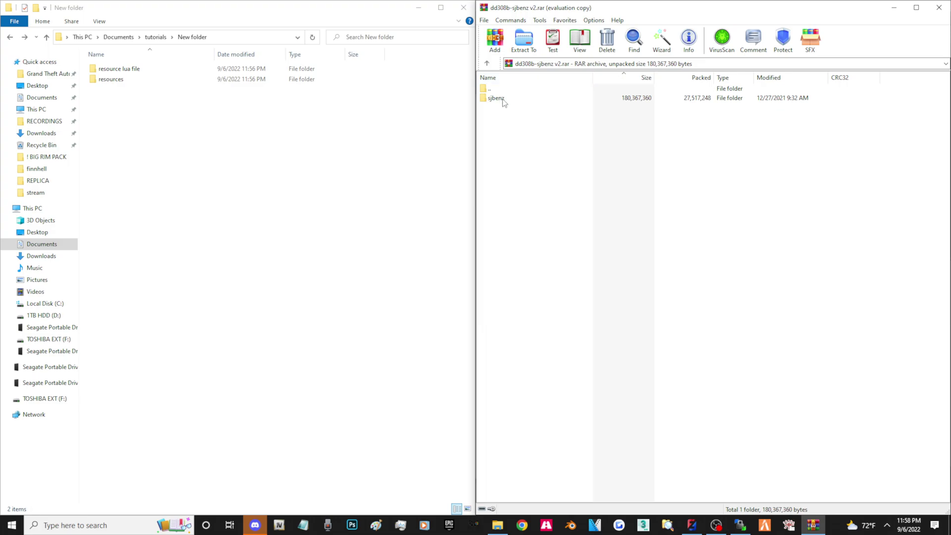
double_click(495, 98)
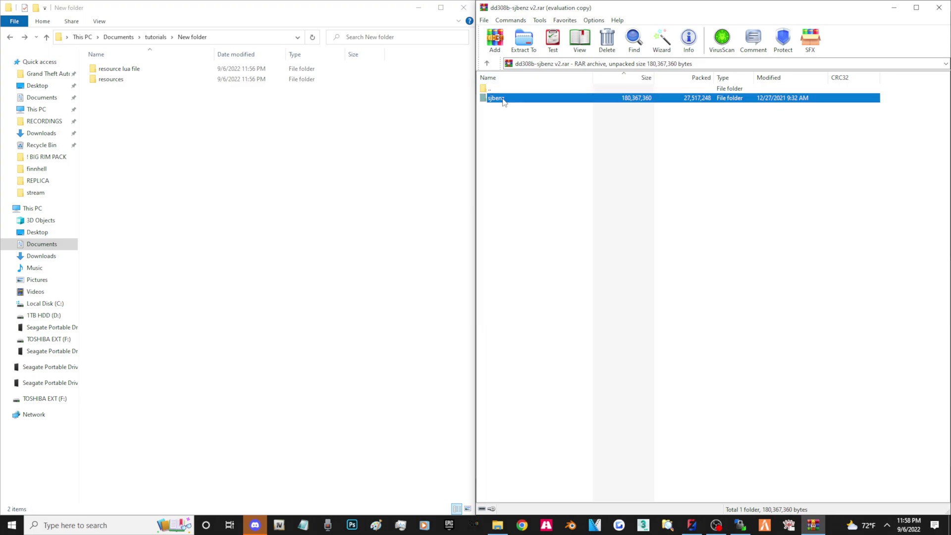
double_click(502, 89)
Step: Switch between the archive and File Explorer windows, ending in File Explorer
click(448, 146)
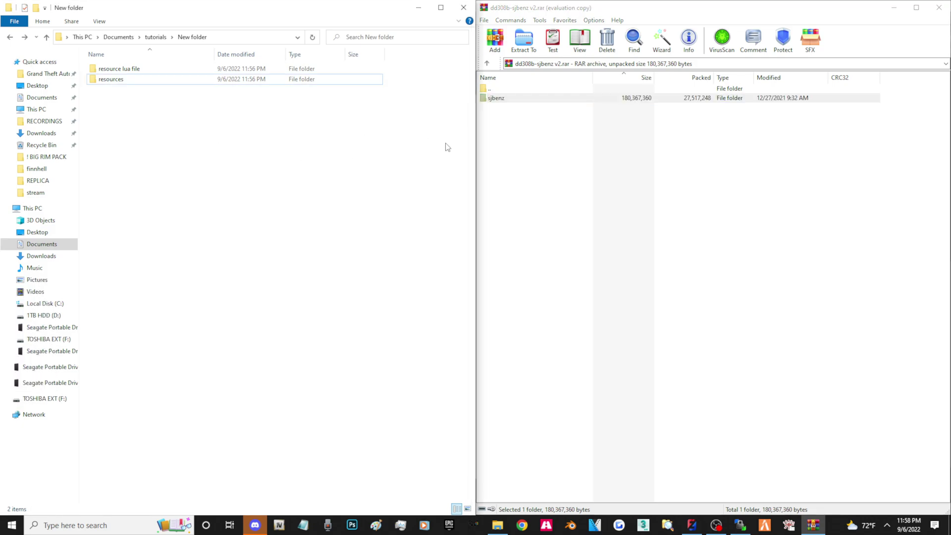
click(497, 120)
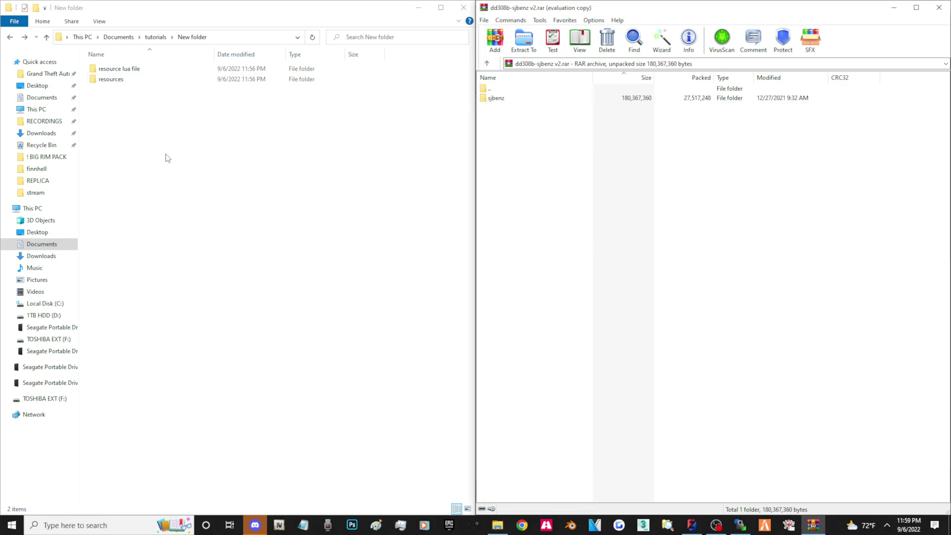
click(139, 146)
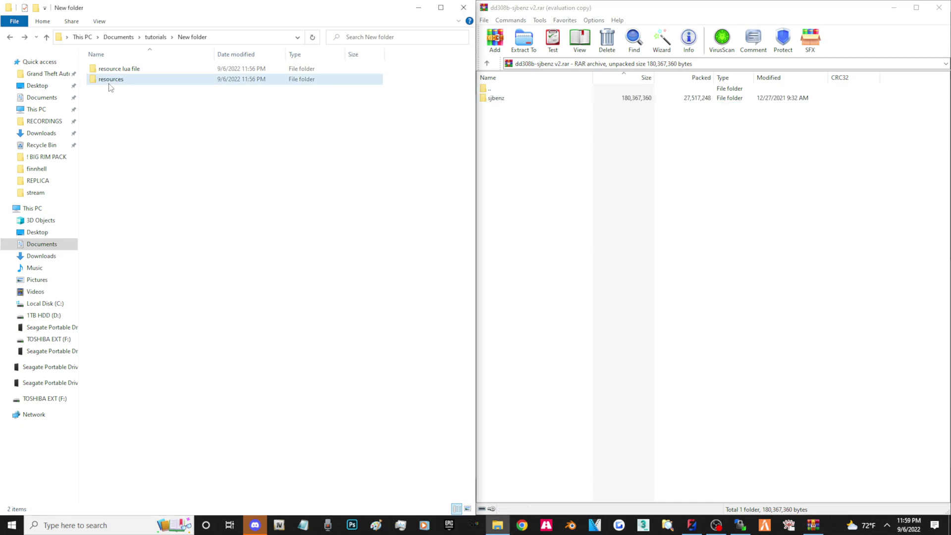
Step: Create a new folder named sjbenz inside resources
double_click(109, 81)
right_click(136, 128)
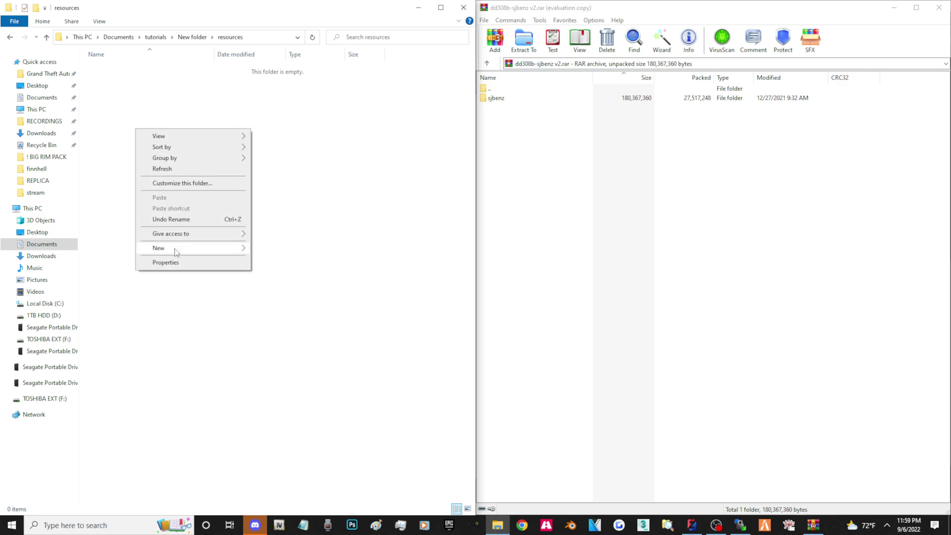
mouse_move(159, 248)
click(274, 249)
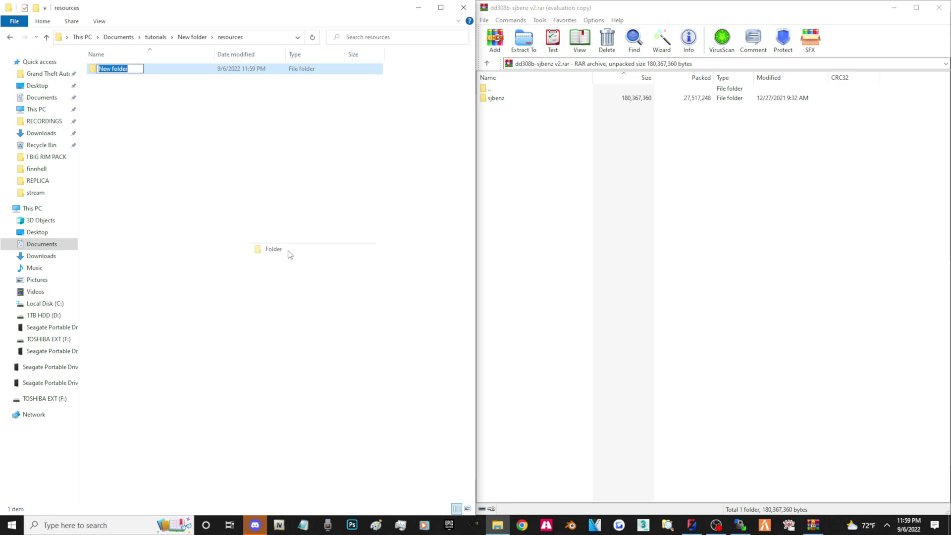
text(sjbenz)
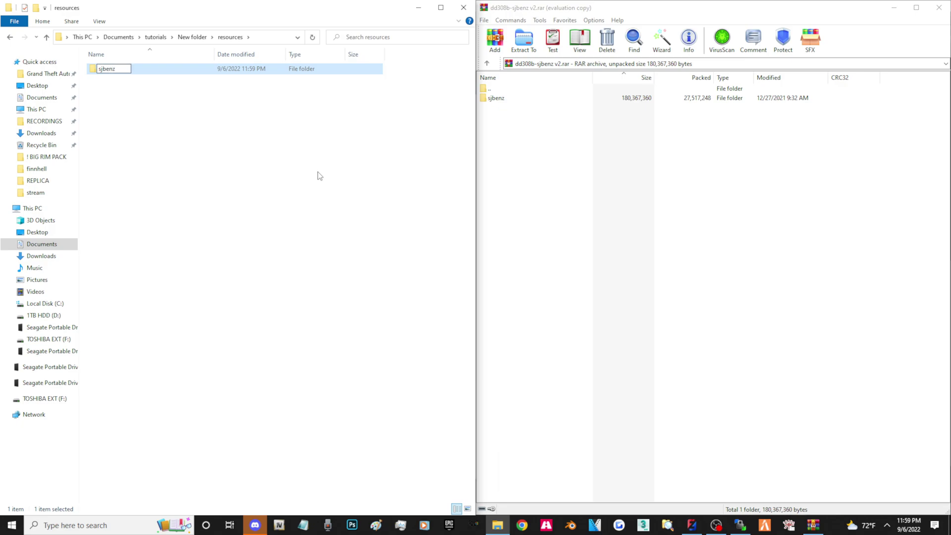
click(147, 128)
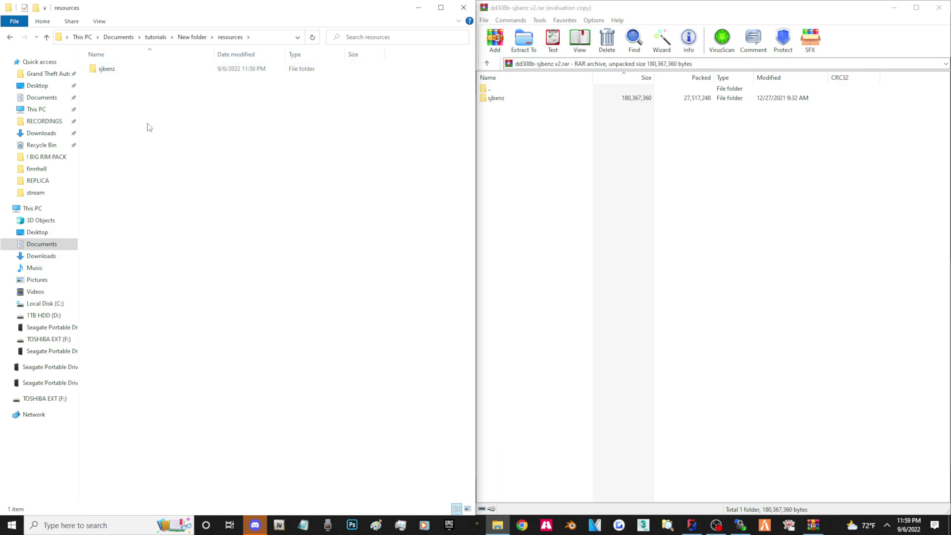
Step: Inside sjbenz, create a new folder named stream
double_click(110, 74)
right_click(155, 149)
mouse_move(211, 269)
click(297, 272)
text(stream)
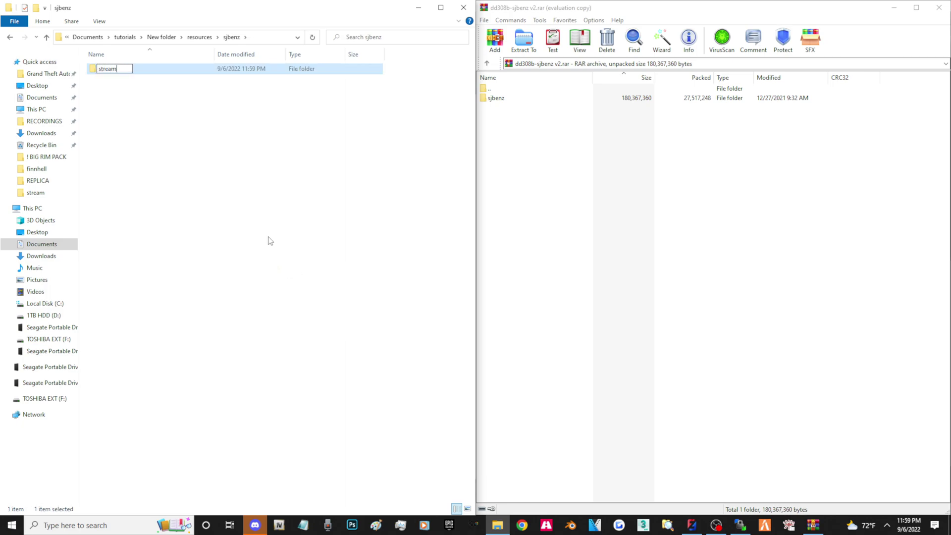
key(Return)
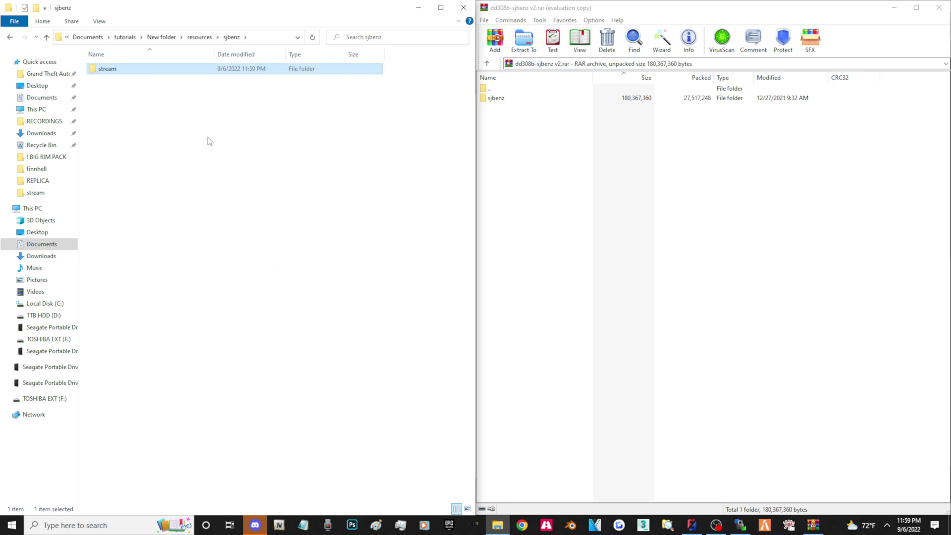
Step: Open the stream folder in Explorer and open dlc.rpf's x64\vehicles.rpf in OpenIV
double_click(110, 74)
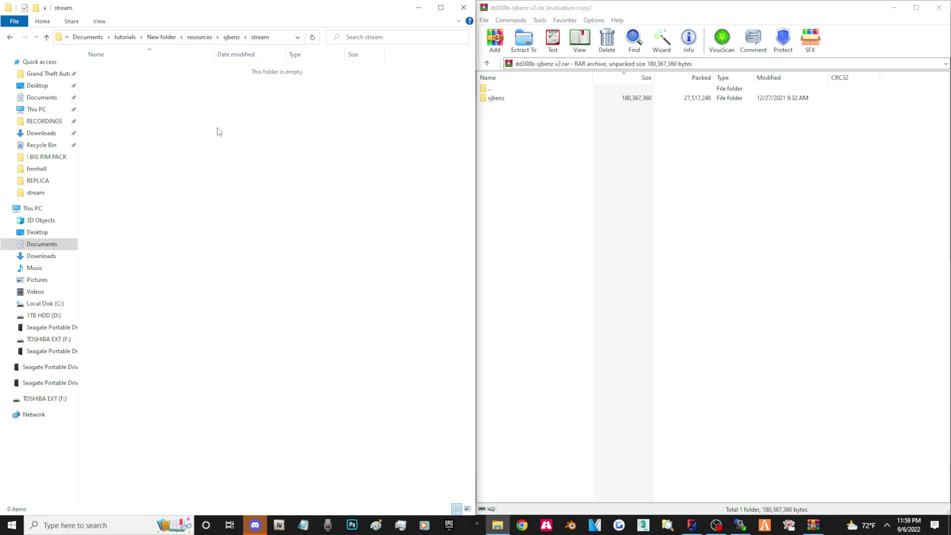
double_click(495, 97)
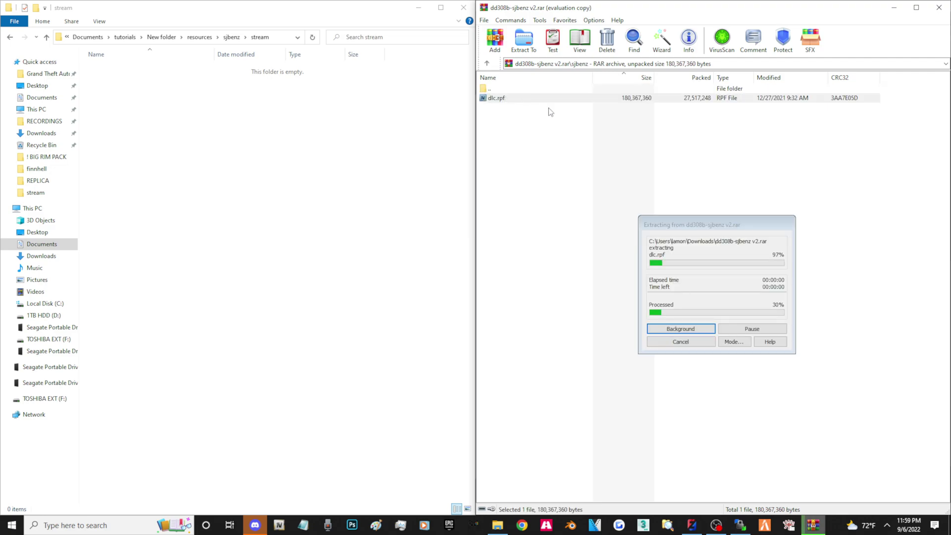
double_click(530, 100)
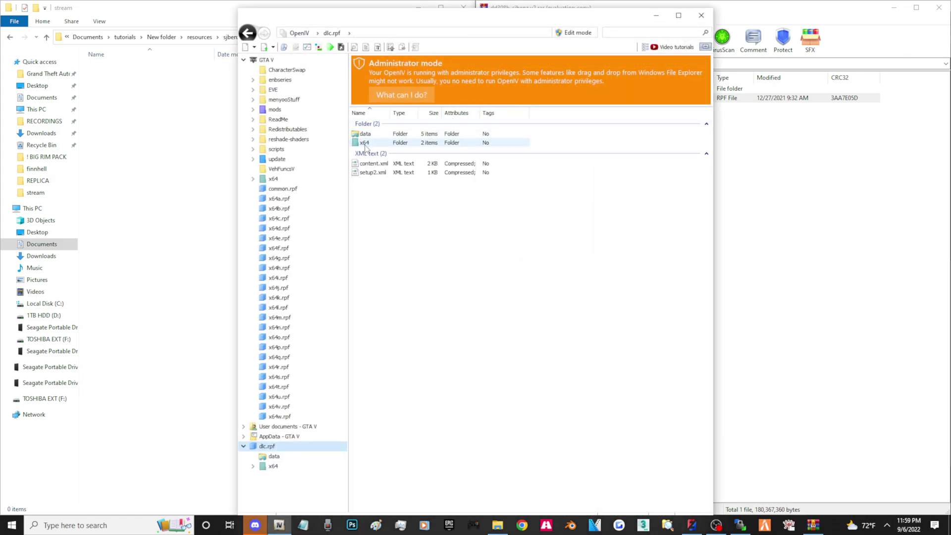
double_click(365, 143)
click(374, 155)
double_click(374, 155)
Step: Copy sjbenz.yft, sjbenz_hi.yft and sjbenz.ytd into the stream folder
drag(395, 200, 376, 138)
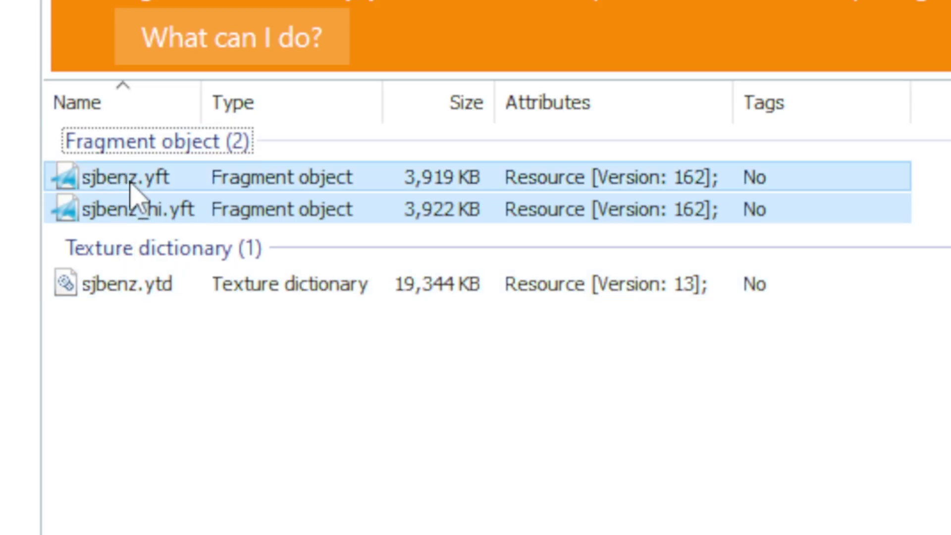
drag(180, 414, 166, 200)
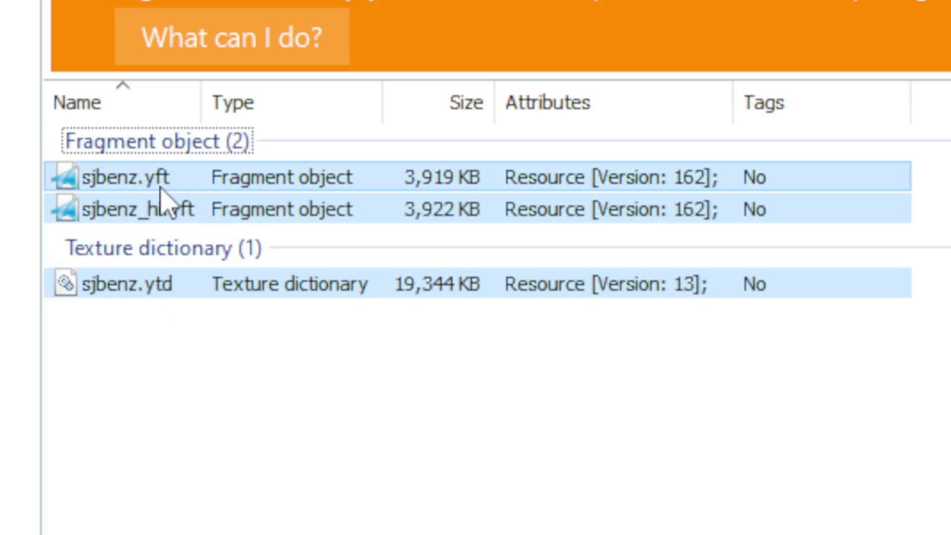
mouse_move(64, 179)
mouse_down()
mouse_move(171, 105)
mouse_move(122, 107)
mouse_up()
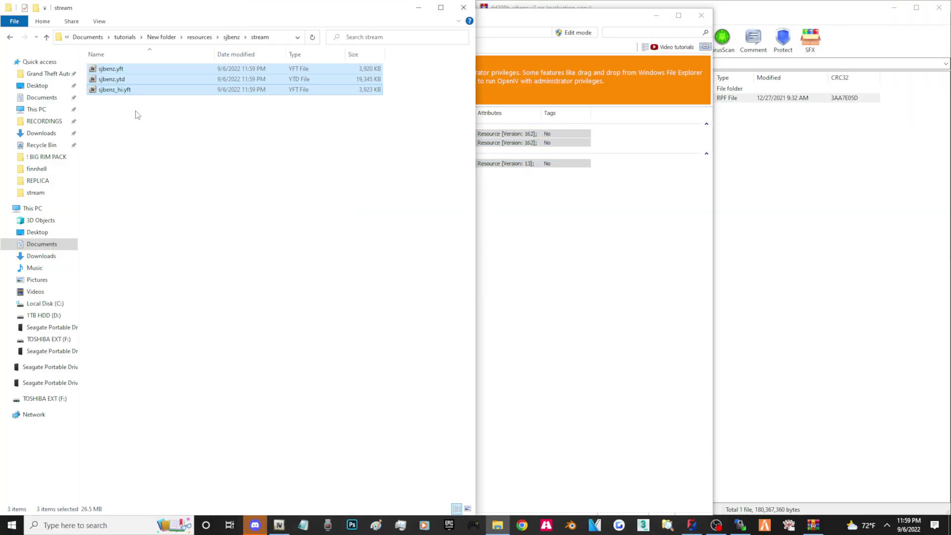
Step: Copy the five .meta files from dlc.rpf's data folder into the sjbenz folder
click(543, 212)
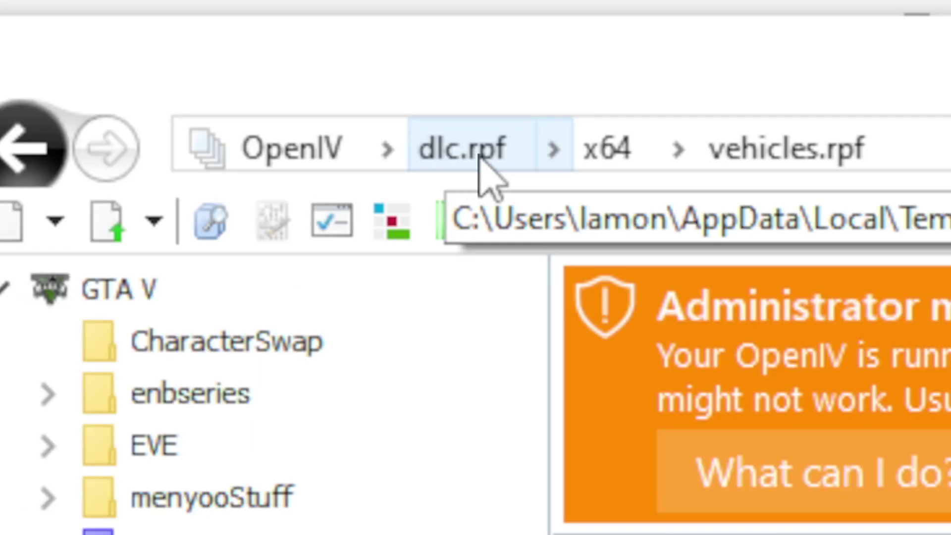
click(480, 154)
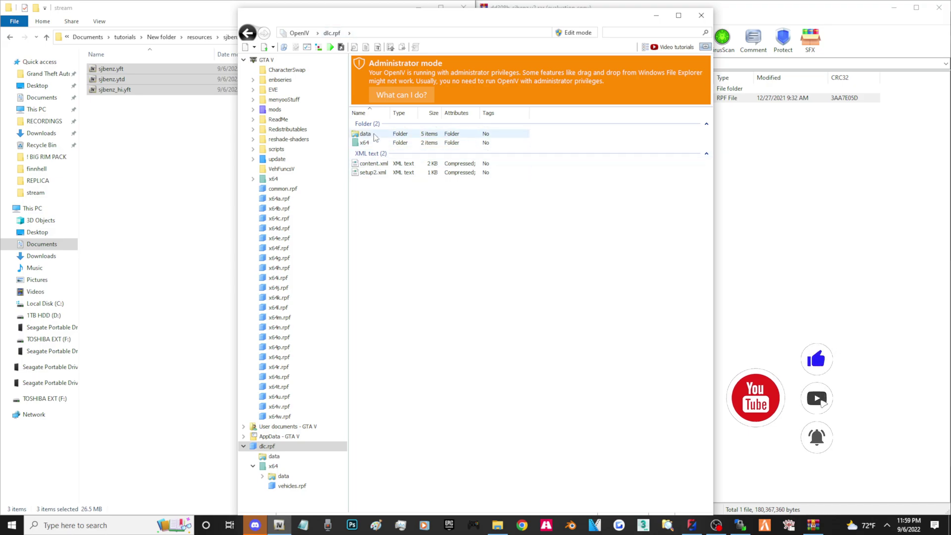
double_click(367, 134)
drag(322, 412, 224, 203)
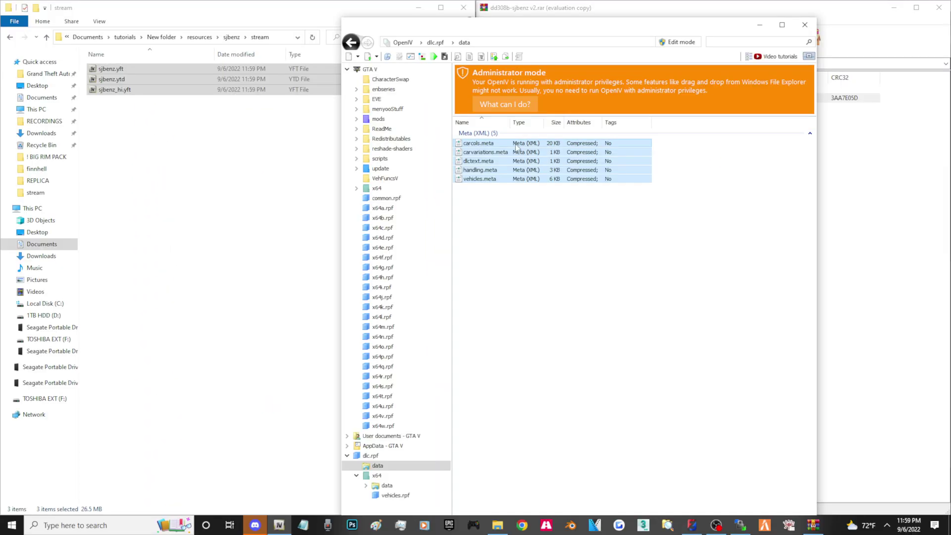
drag(516, 146, 424, 122)
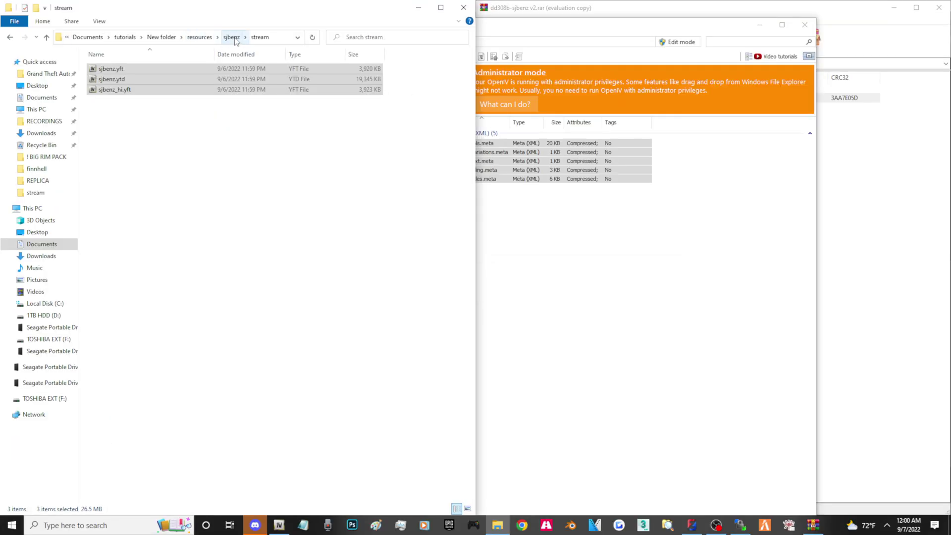
Step: Check the copies in the sjbenz folder and close OpenIV
click(231, 37)
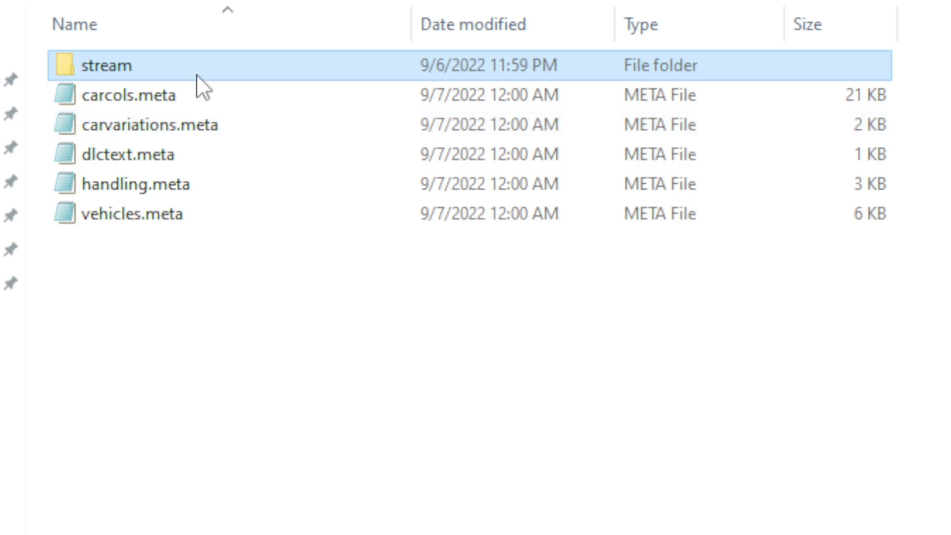
click(505, 247)
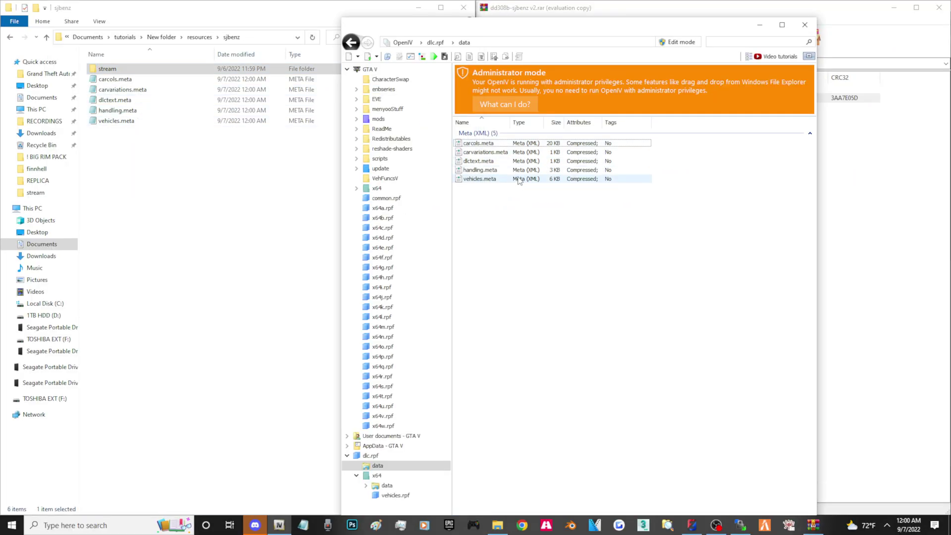
click(804, 25)
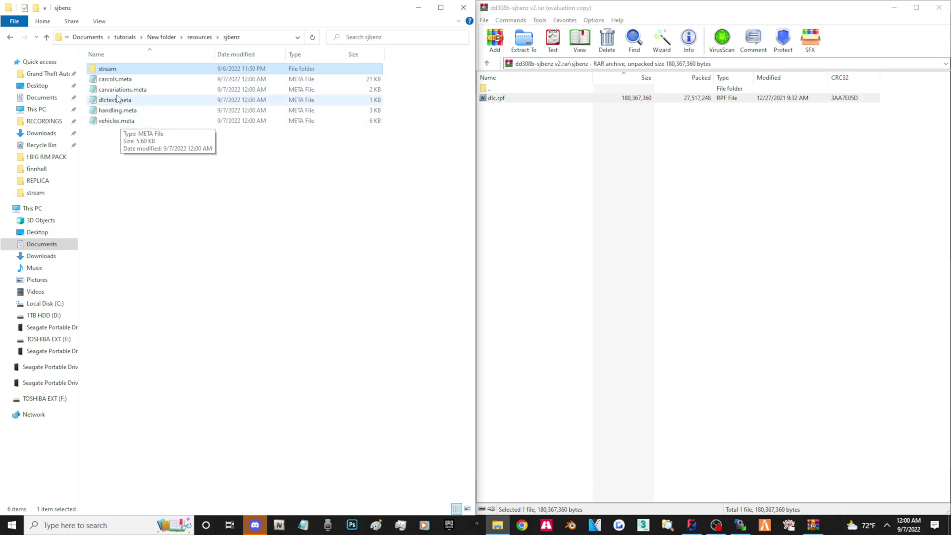
Step: Go up to New folder and open the resource lua file folder
click(148, 180)
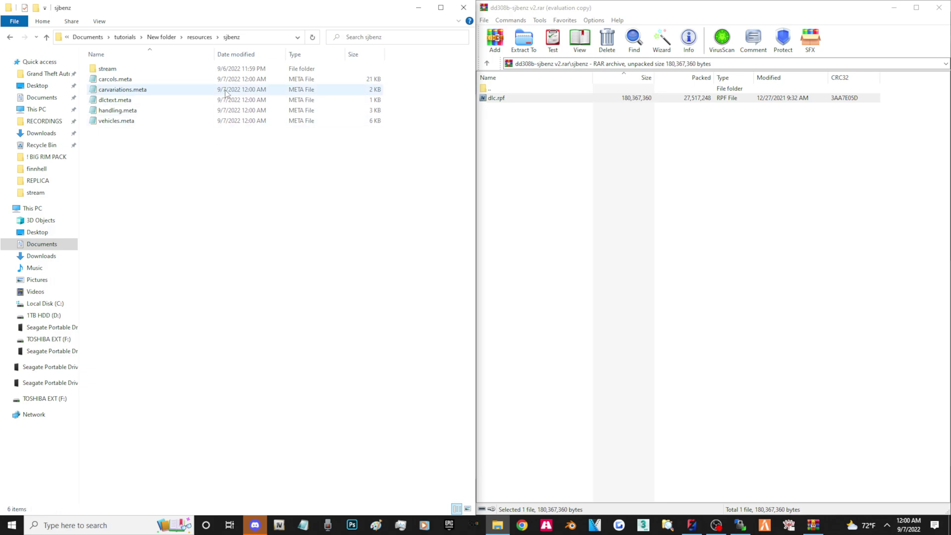
mouse_move(37, 180)
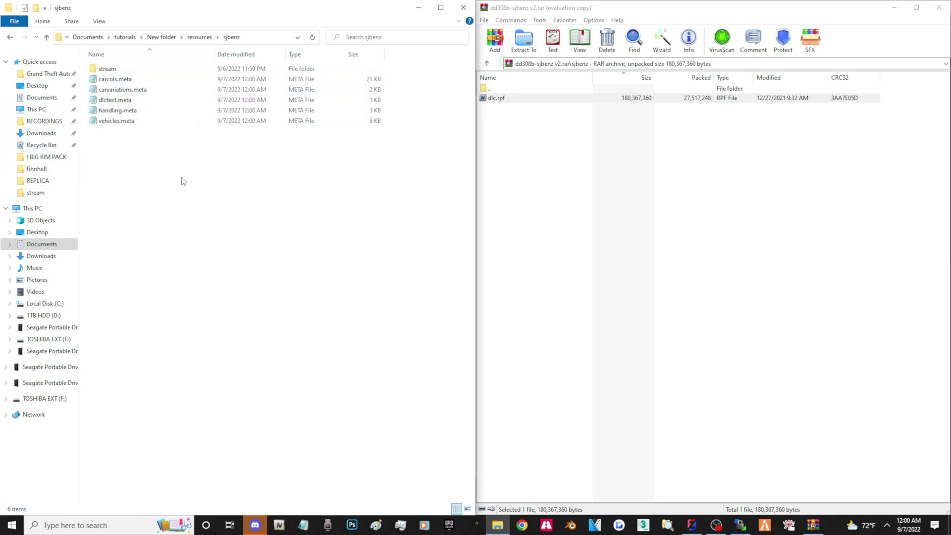
click(203, 38)
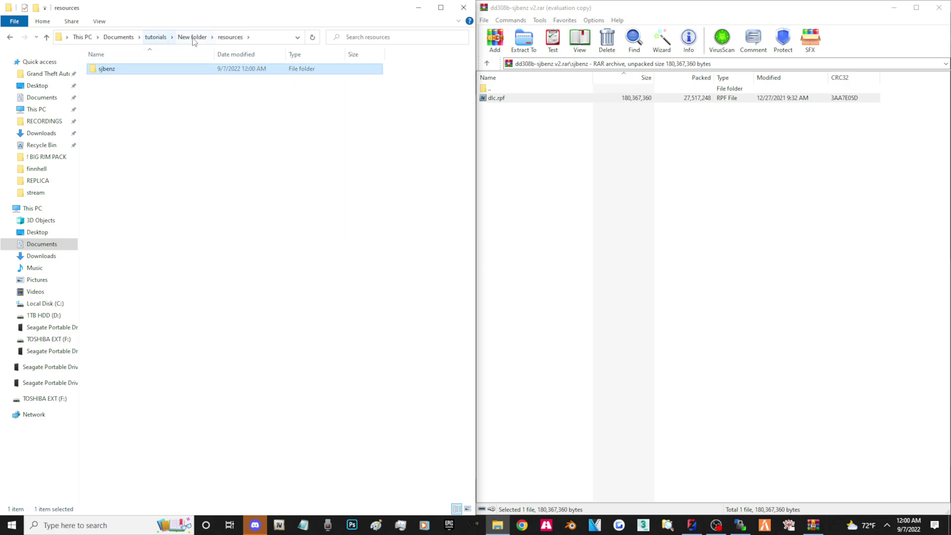
click(194, 38)
double_click(133, 69)
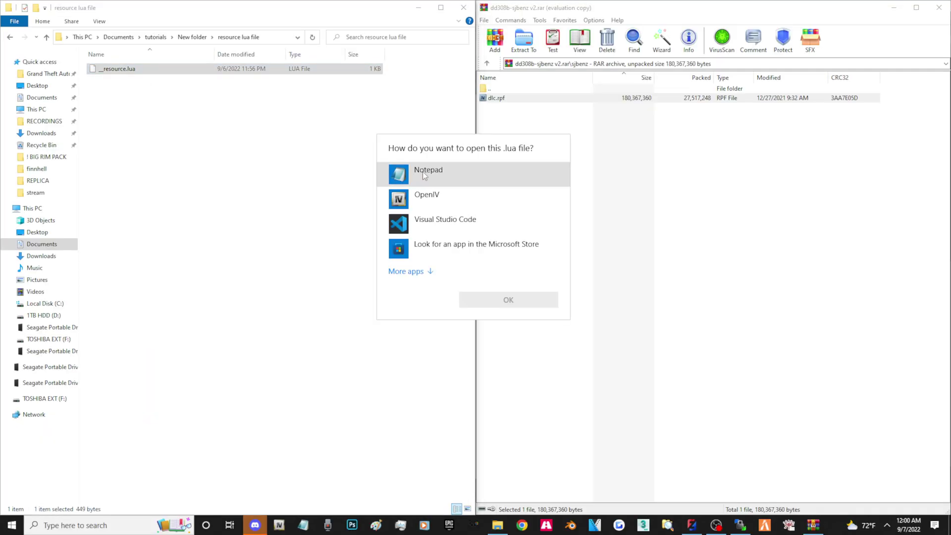
Step: View the __resource.lua manifest in Notepad, then close it
click(509, 301)
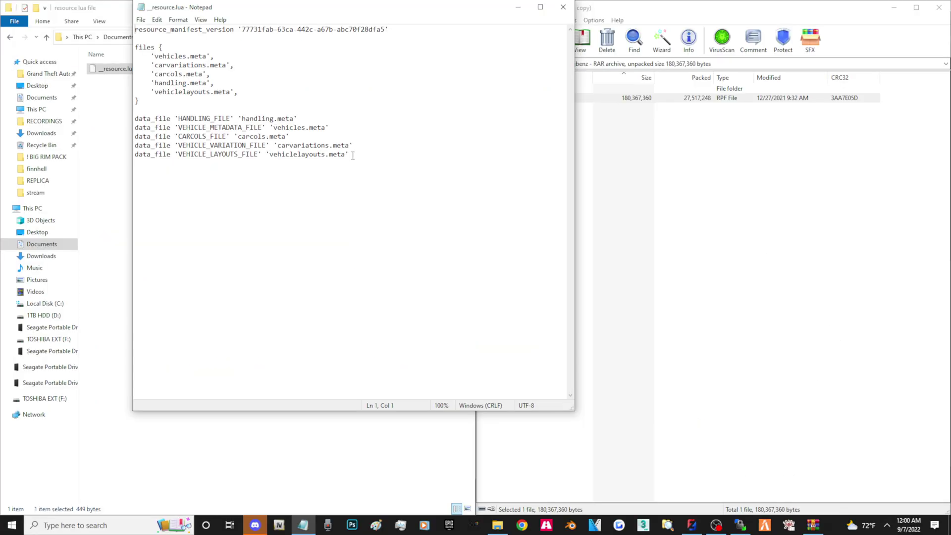
mouse_move(352, 156)
mouse_down()
mouse_move(134, 118)
mouse_move(135, 29)
mouse_up()
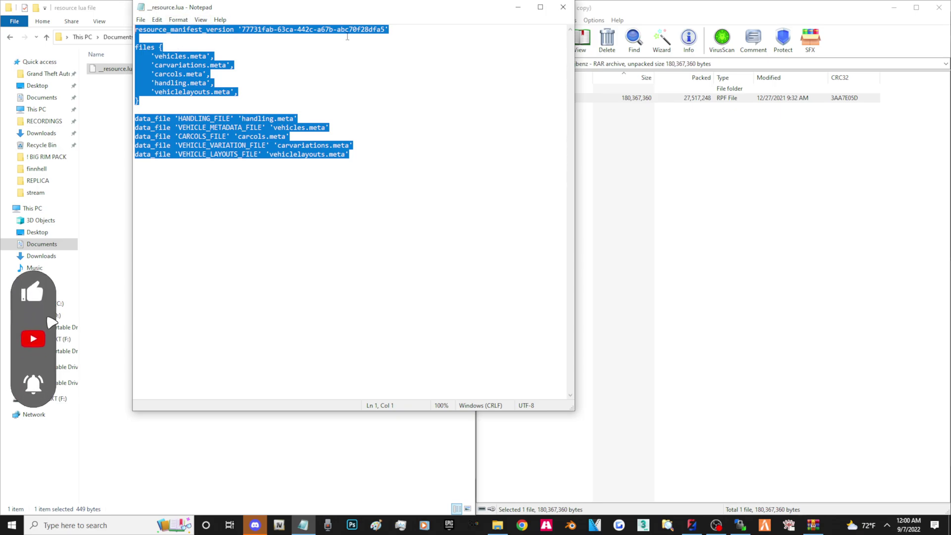
click(563, 7)
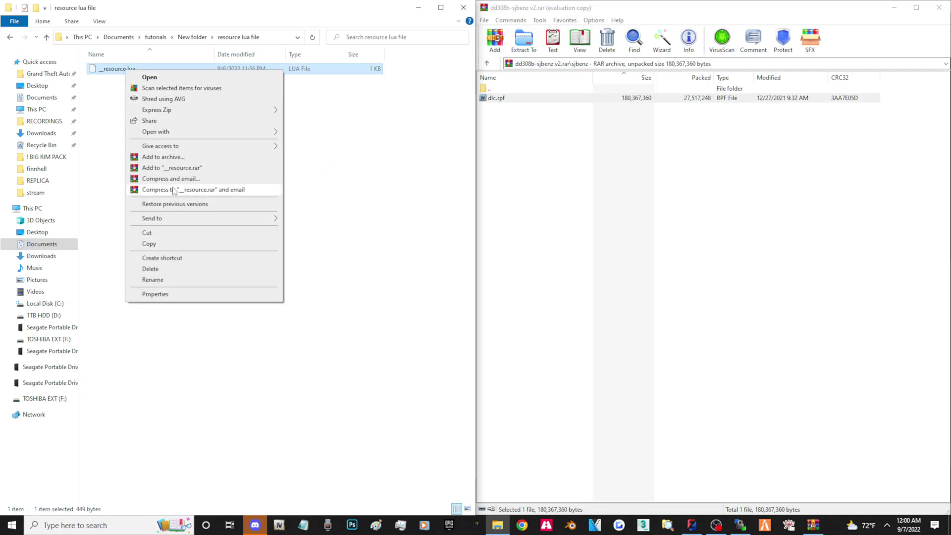
Step: Copy __resource.lua and paste it into New folder\resources\sjbenz
click(149, 243)
click(192, 37)
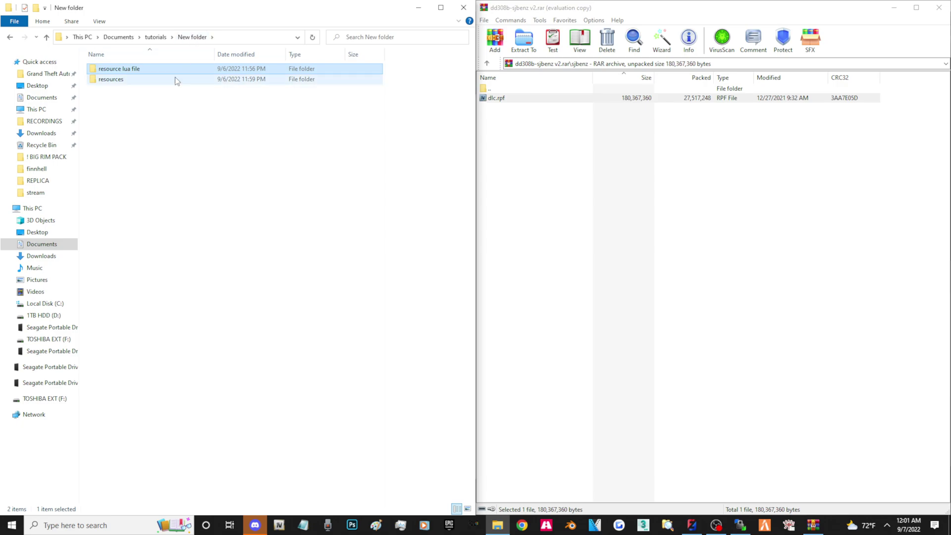
double_click(121, 80)
click(116, 75)
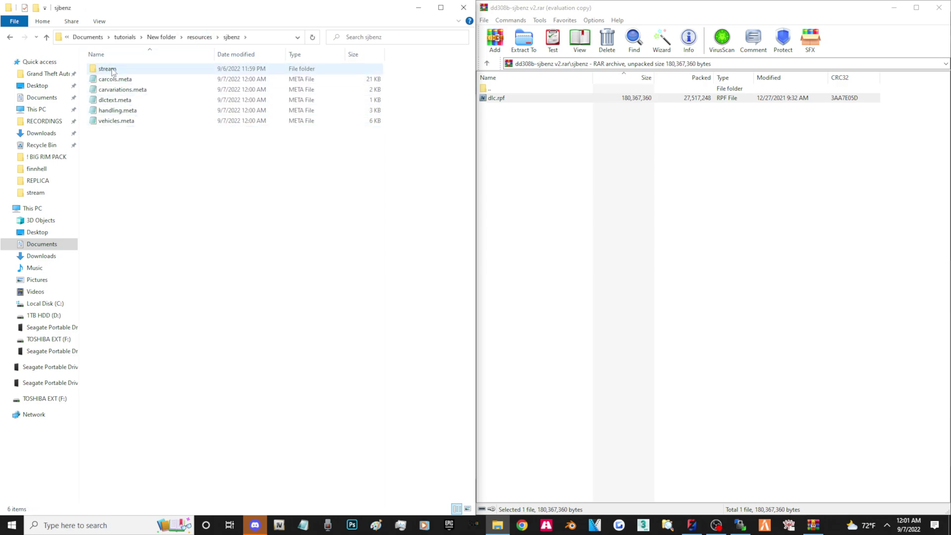
right_click(124, 147)
click(148, 215)
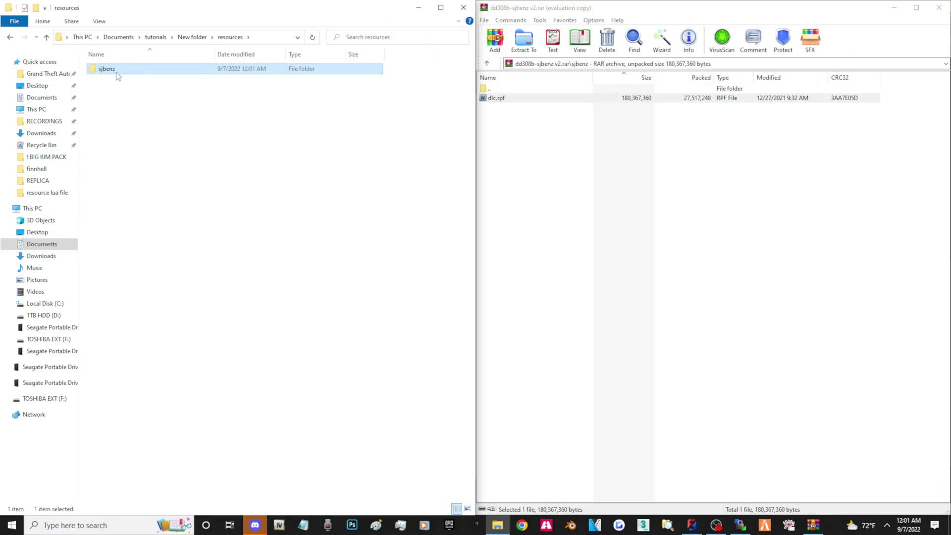
ctrl+click(116, 73)
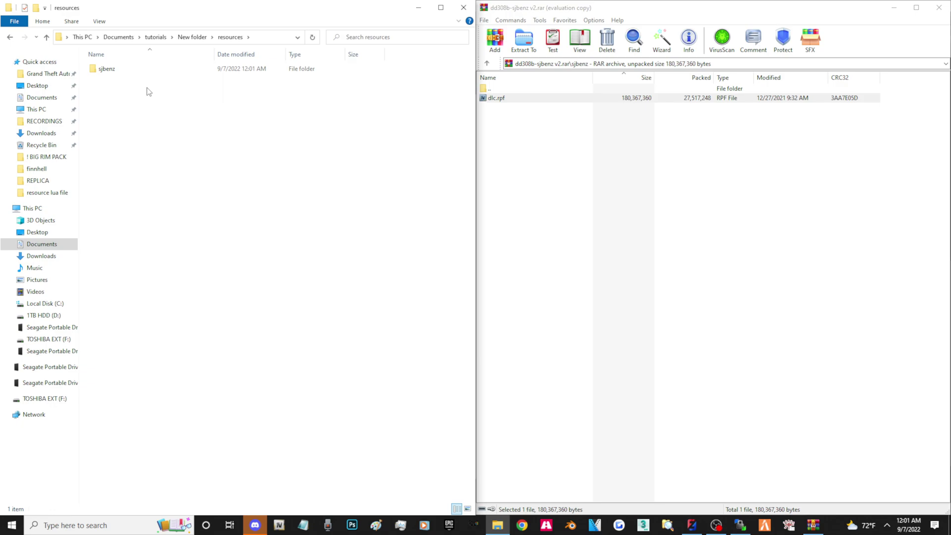
Step: Archive the sjbenz folder as sjbenz.rar and check its roughly 26 MB size
right_click(108, 68)
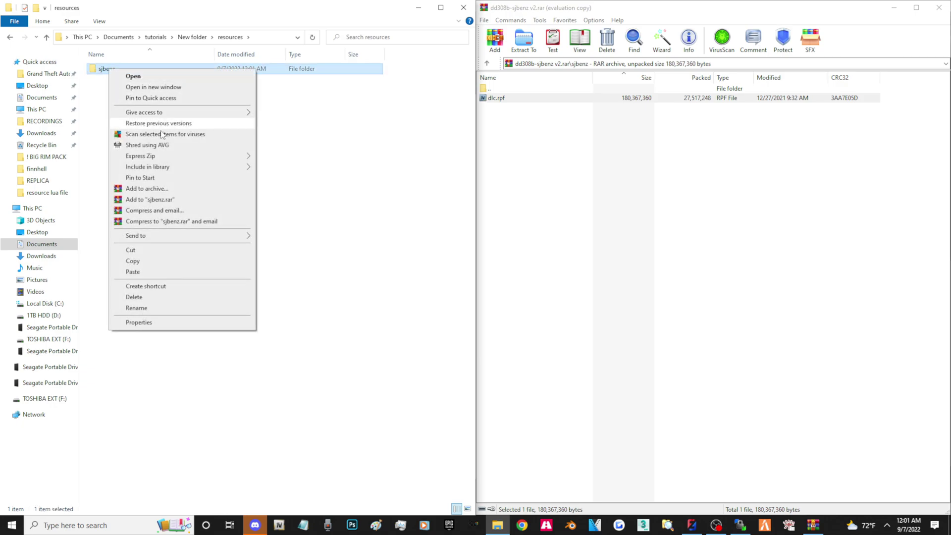
click(153, 200)
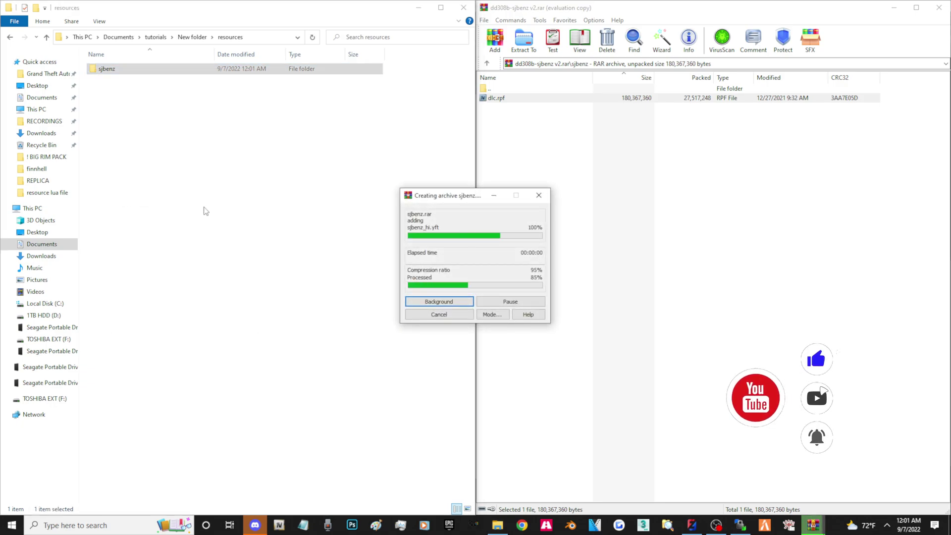
click(121, 79)
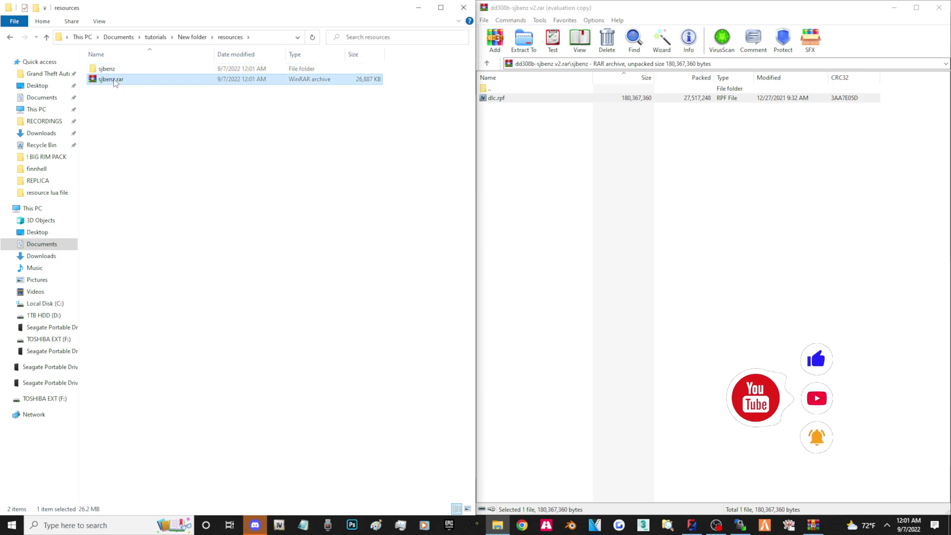